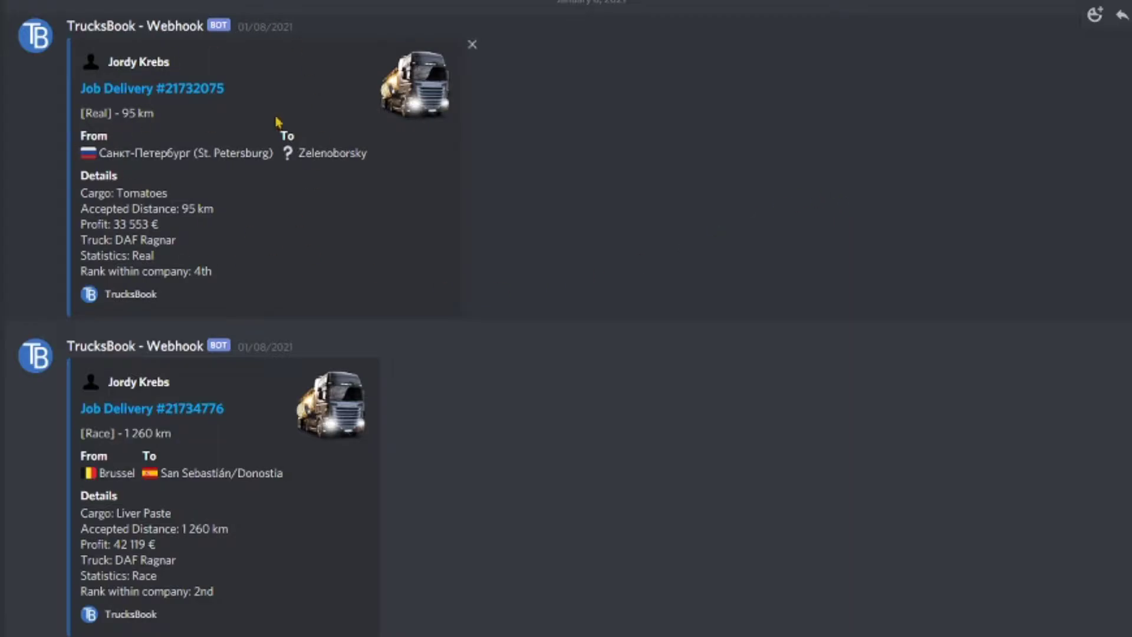
Review the TrucksBook job delivery posts in the Discord channel.
scroll(764, 235, down, 7)
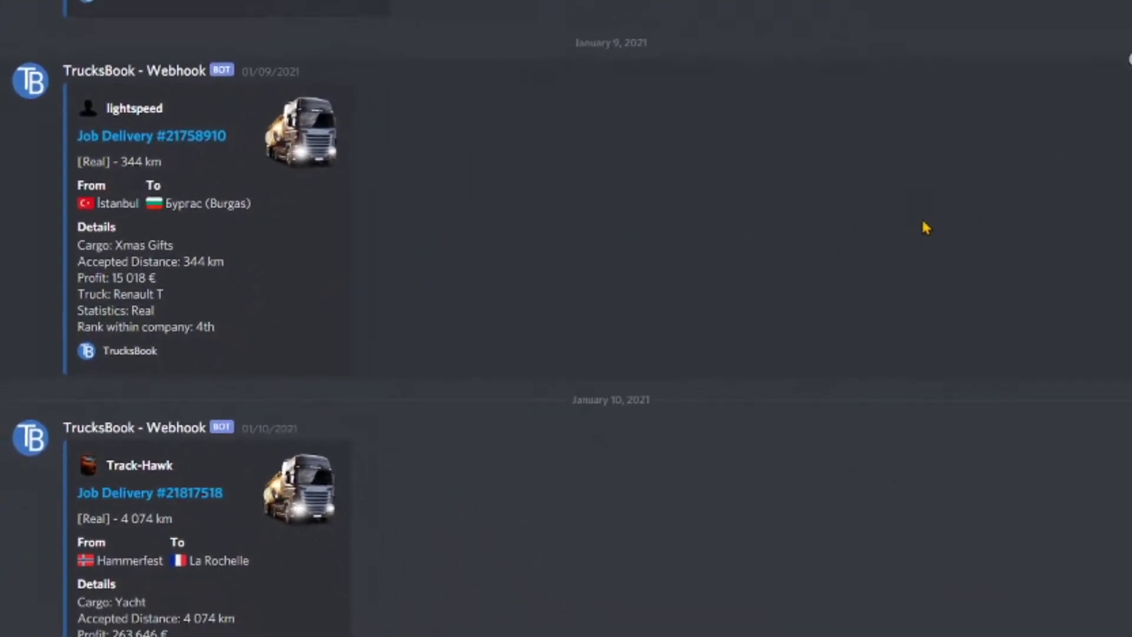
scroll(895, 229, down, 2)
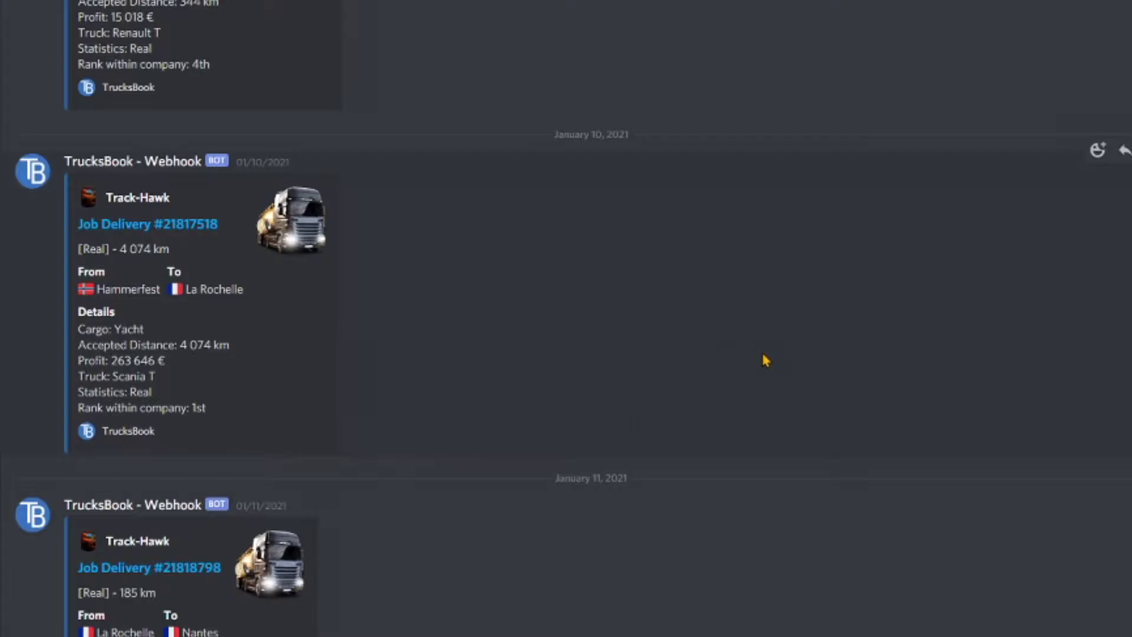
scroll(772, 354, down, 4)
scroll(775, 335, down, 6)
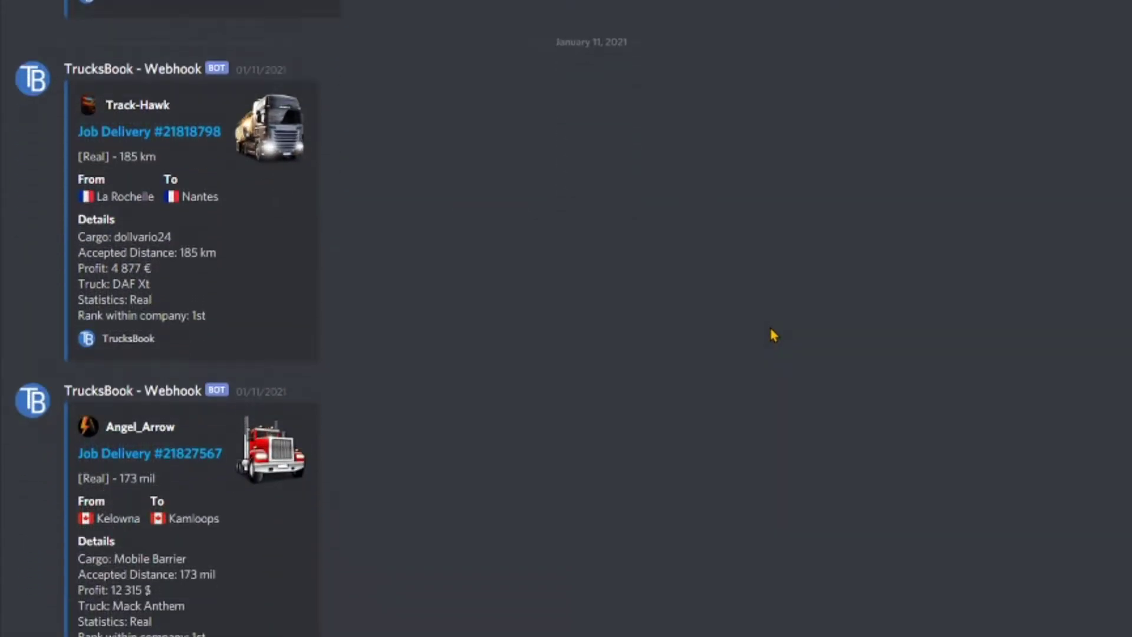
scroll(771, 328, up, 6)
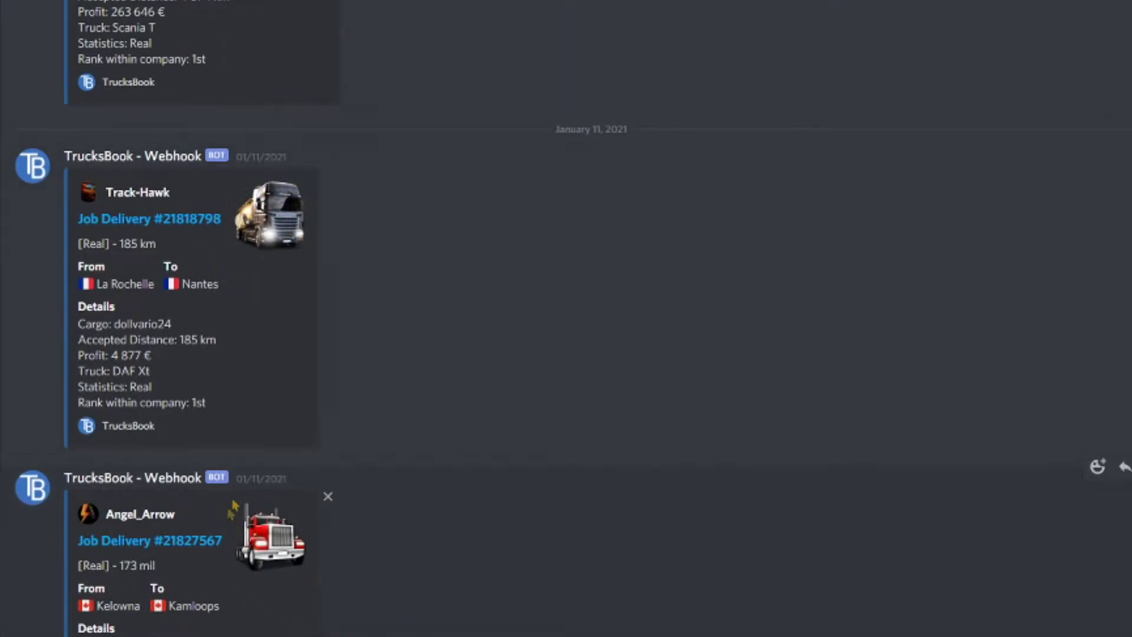
scroll(621, 467, down, 6)
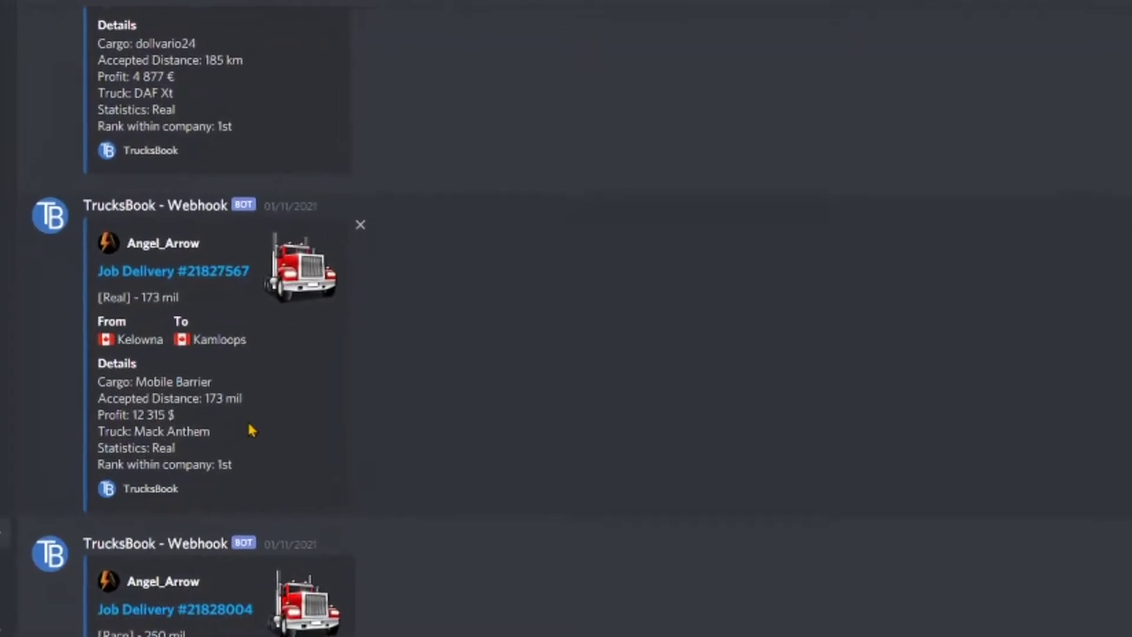
scroll(648, 412, down, 10)
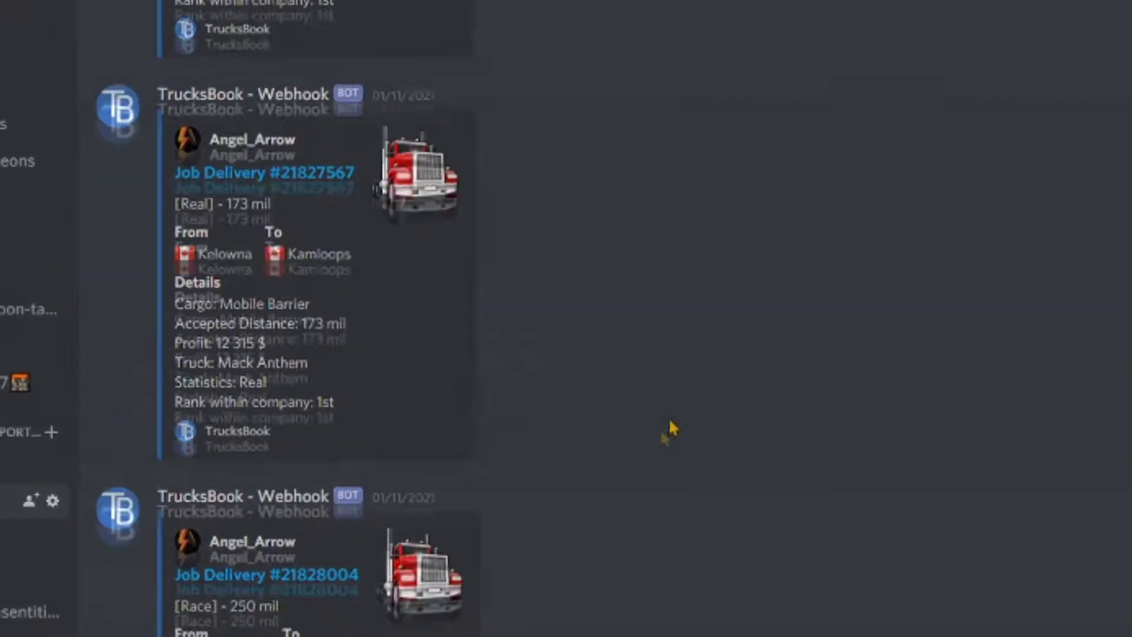
scroll(831, 339, down, 10)
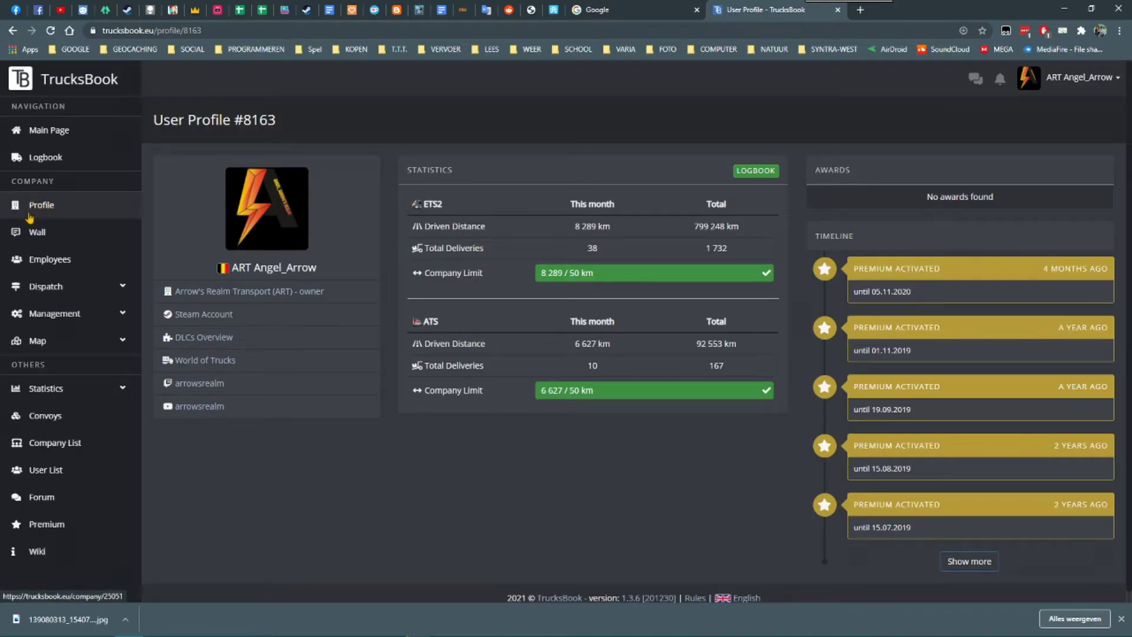
Open the company's settings in TrucksBook and expand the Discord webhooks section.
click(29, 217)
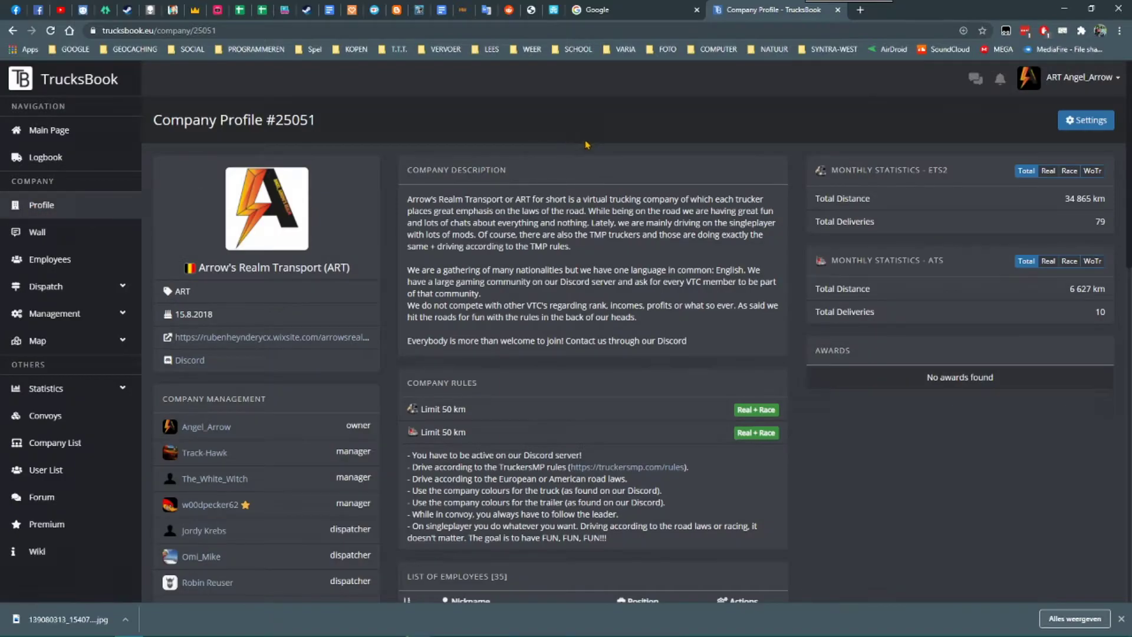
click(1098, 121)
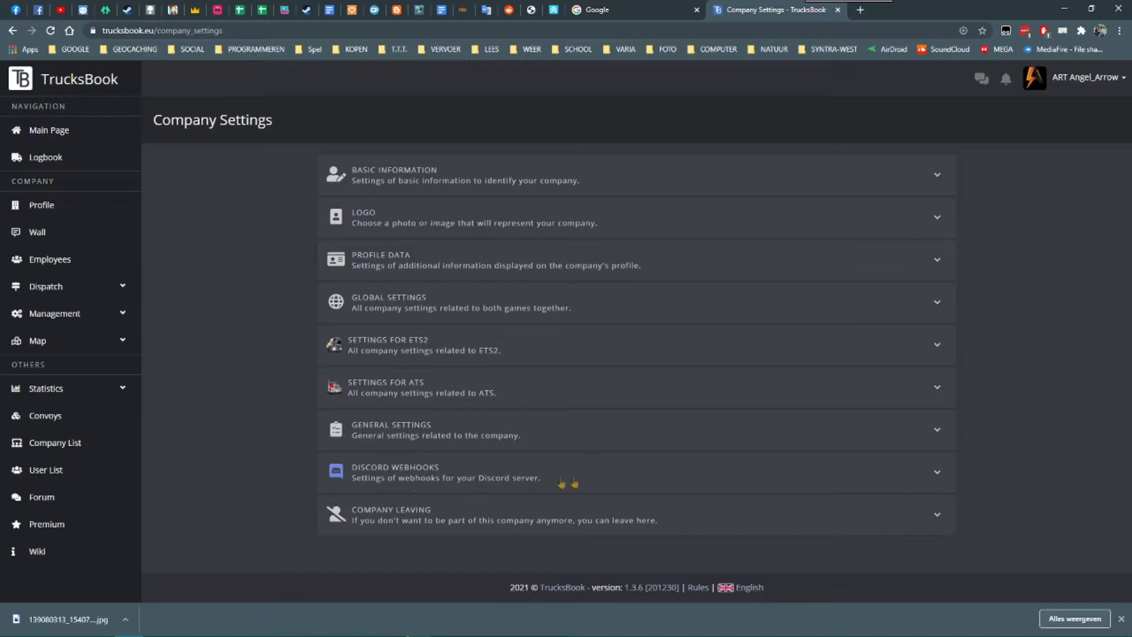
click(429, 478)
Review the webhook language choices and the General, ETS2 and ATS channel fields, and read which events the General channel sends.
click(403, 138)
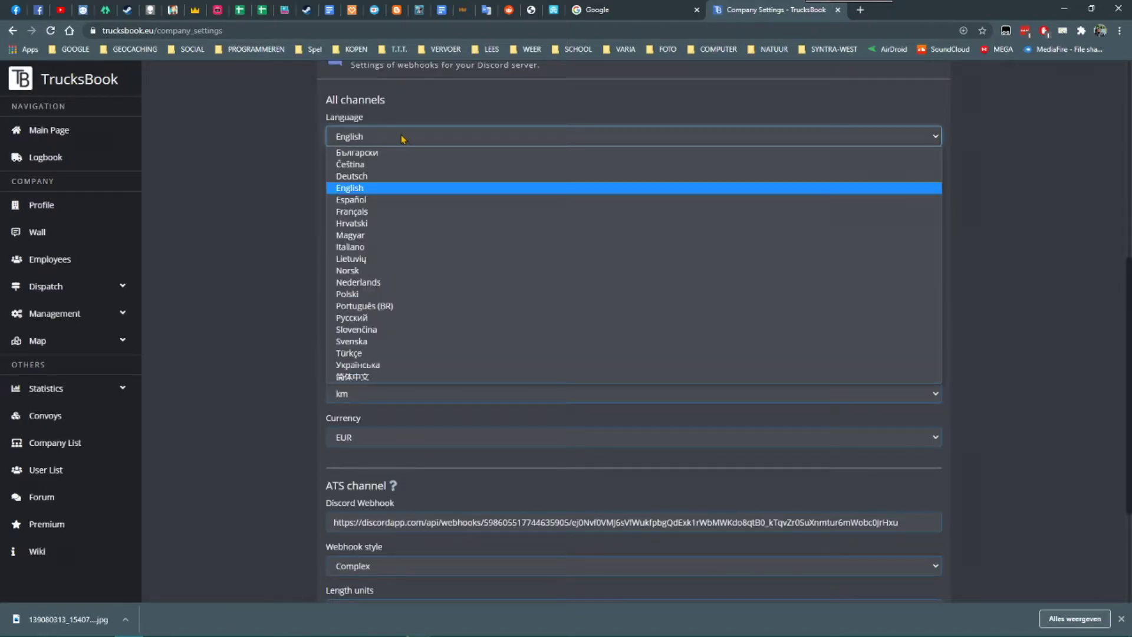
click(404, 138)
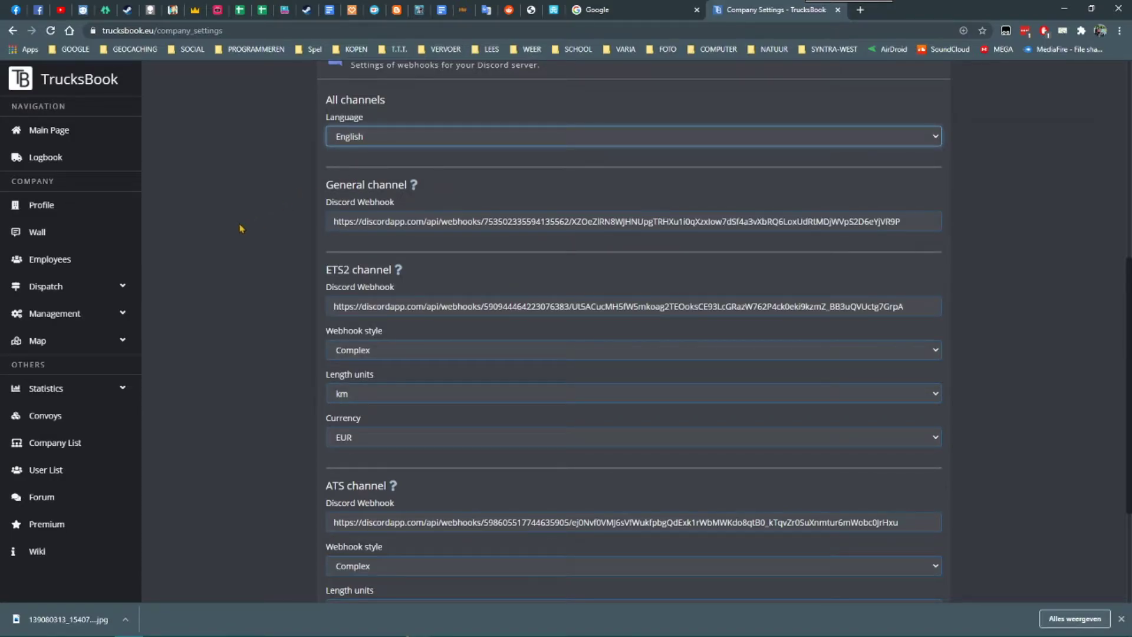
scroll(242, 227, down, 1)
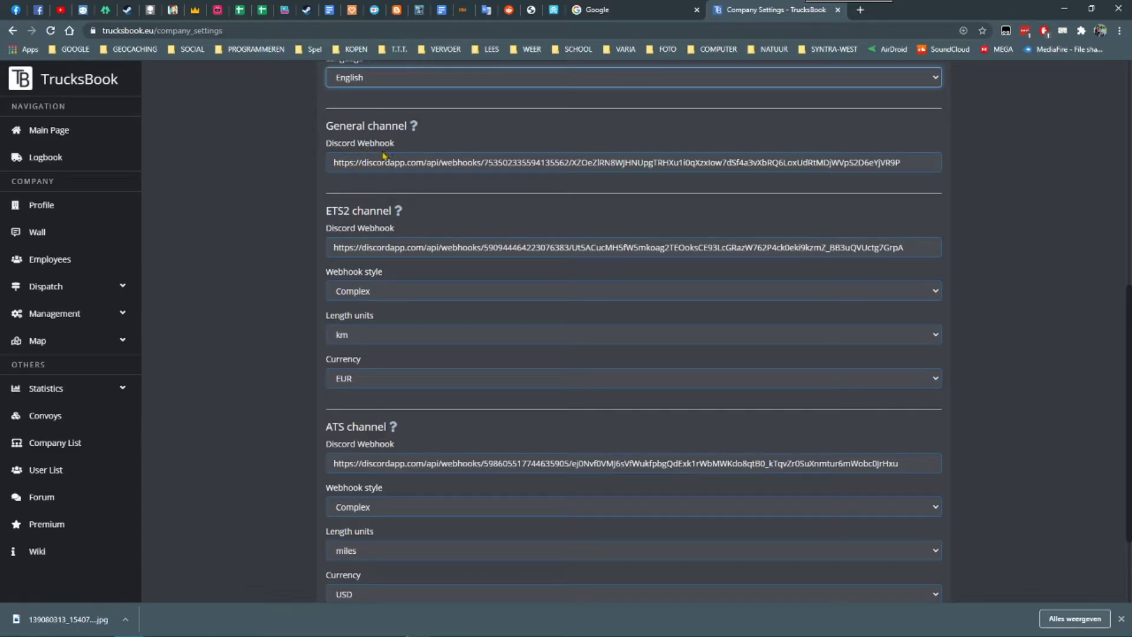
scroll(404, 407, down, 1)
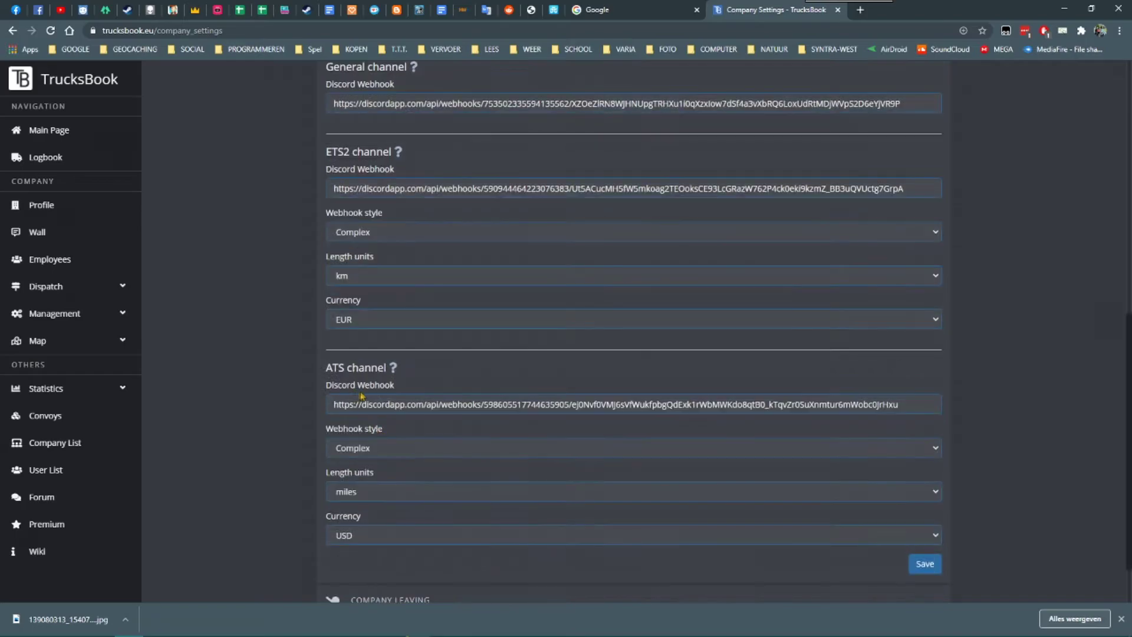
scroll(487, 202, up, 2)
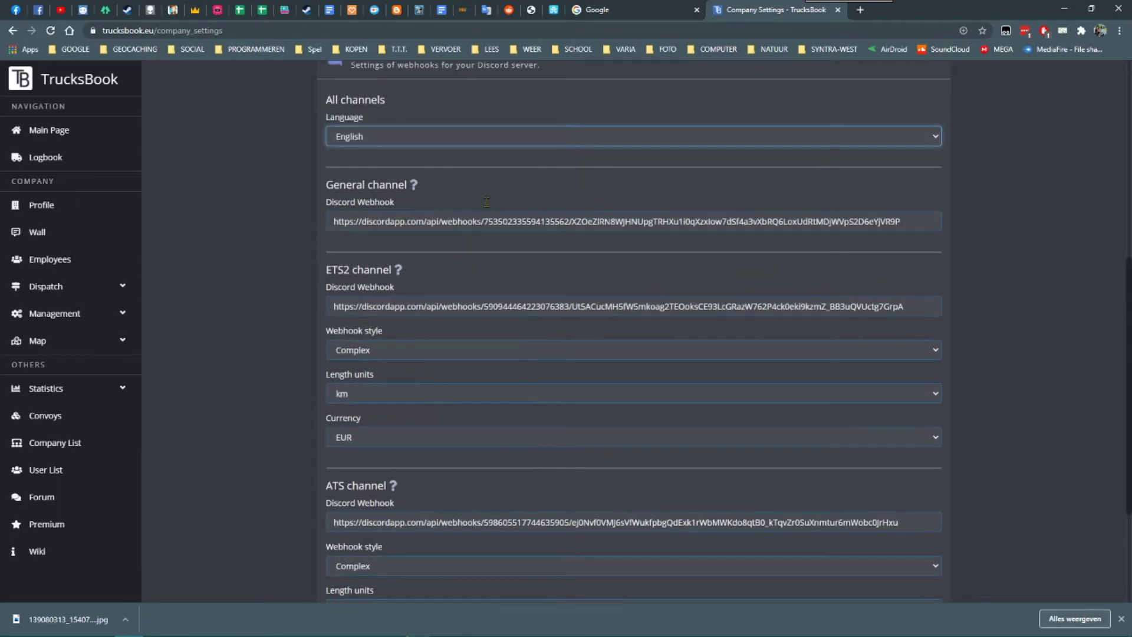
click(415, 187)
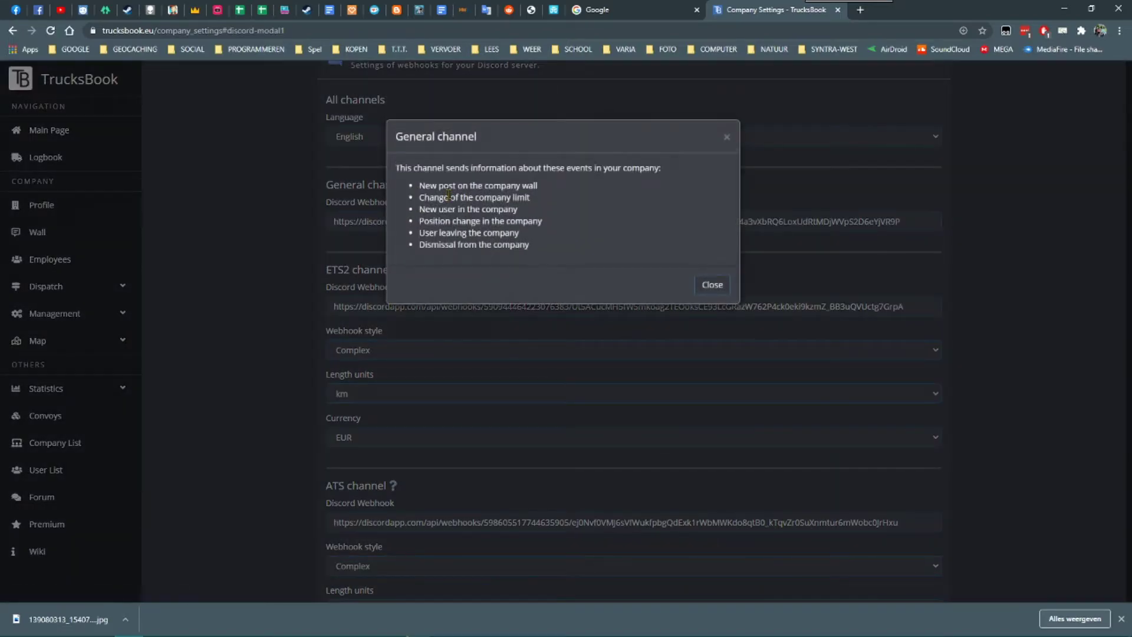
click(382, 207)
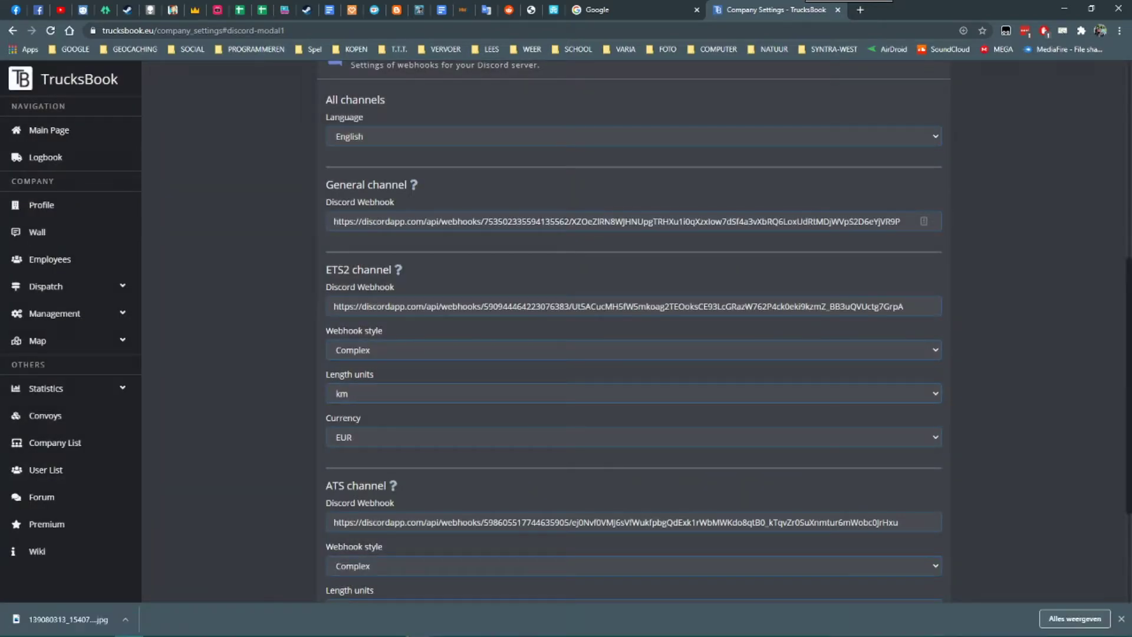
Switch to Discord and open the webhook integrations of the company-chat channel.
mouse_move(537, 632)
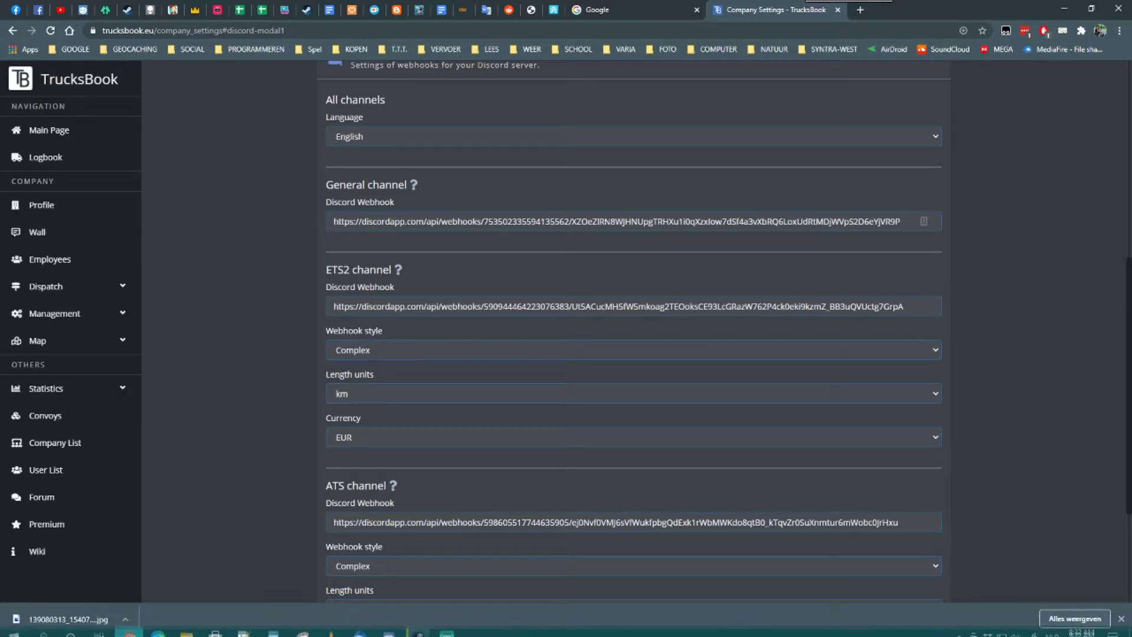
click(392, 624)
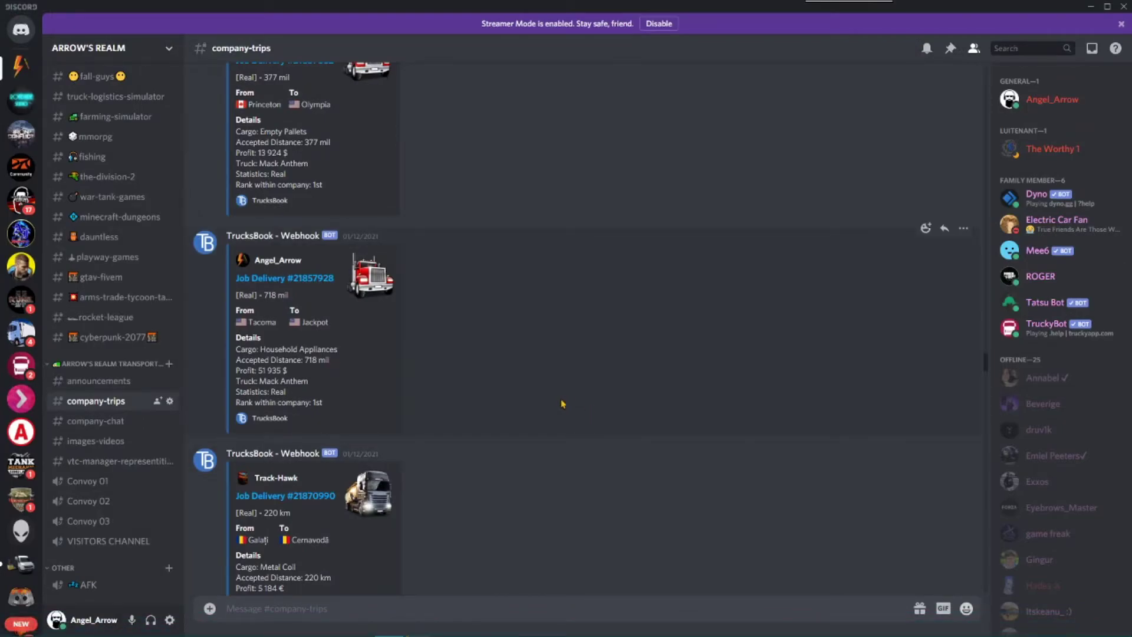
click(101, 421)
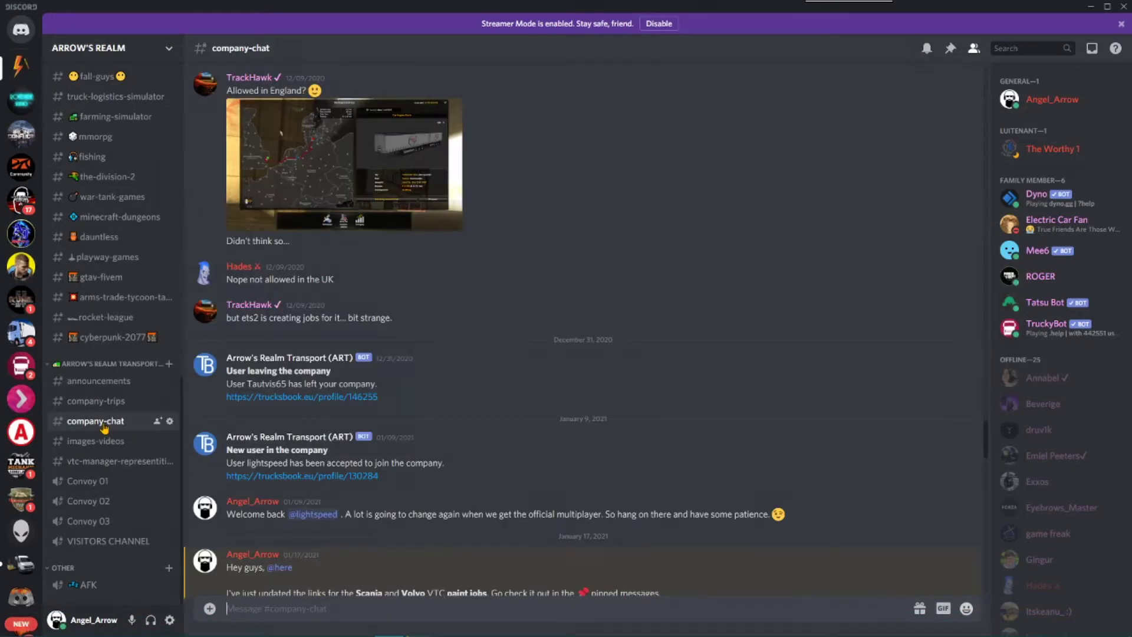
right_click(103, 421)
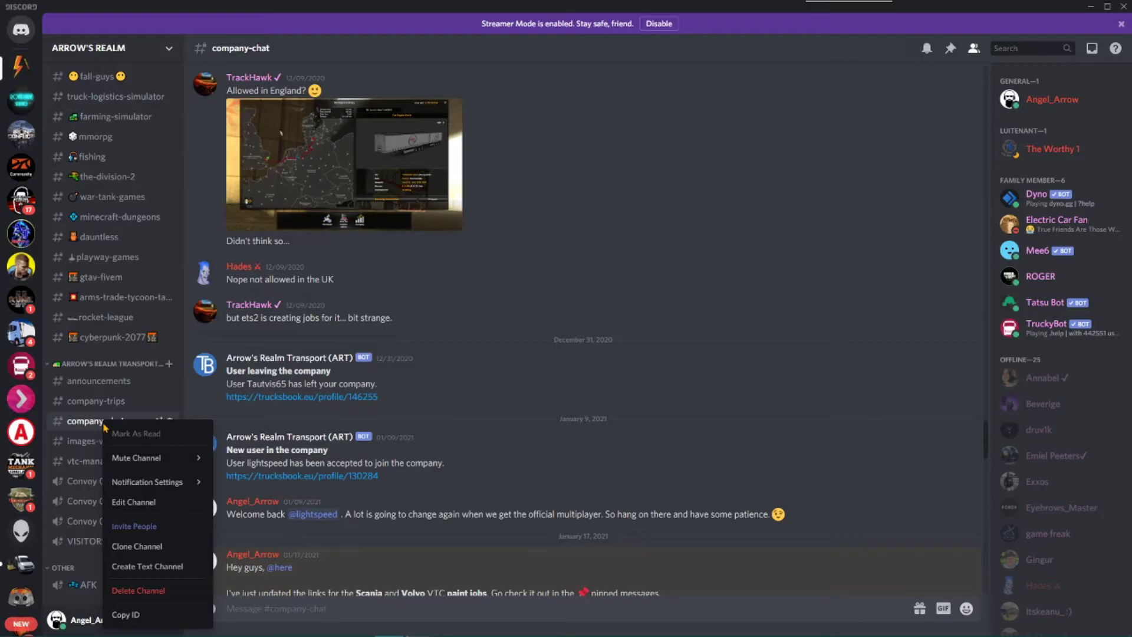
click(149, 503)
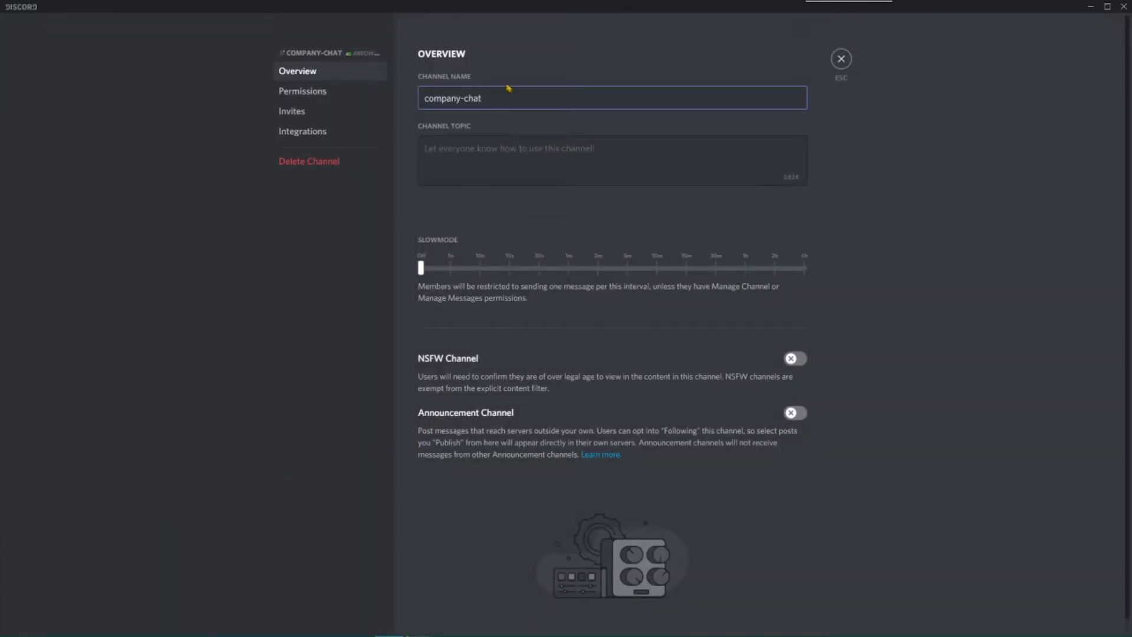
click(303, 131)
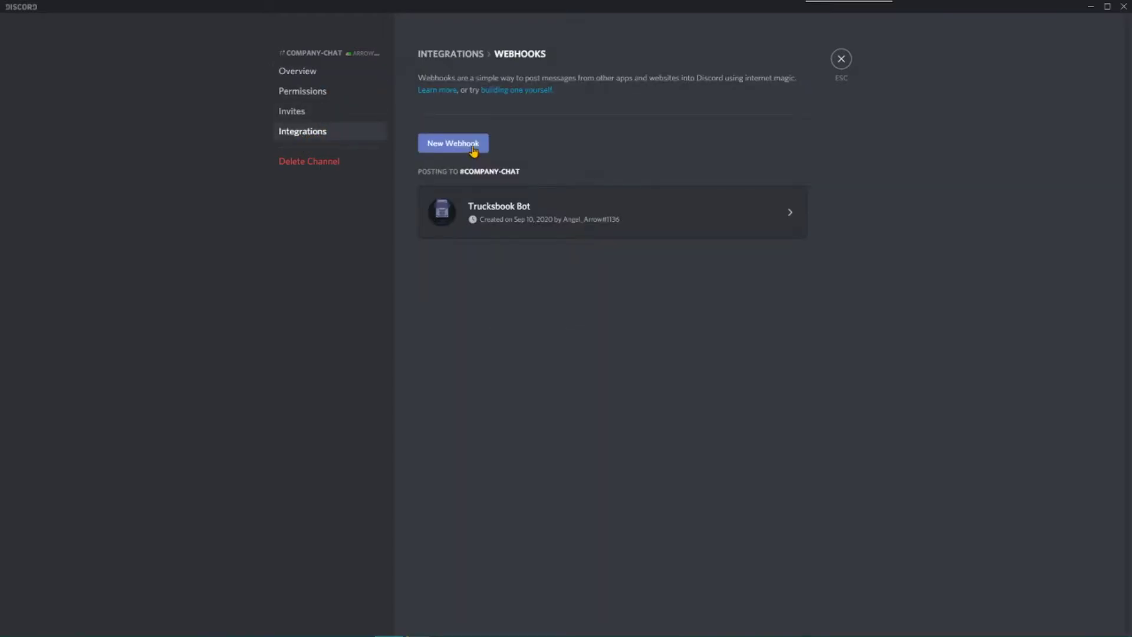
Create a new webhook for company-chat and inspect its name and target channel fields.
click(472, 144)
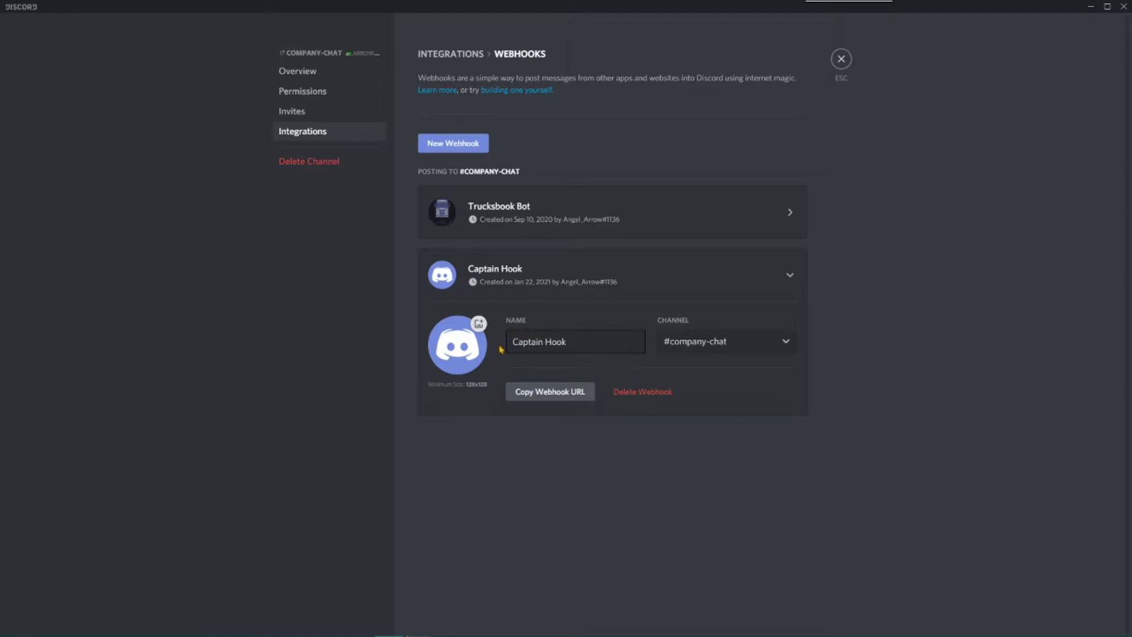
drag(512, 342, 575, 343)
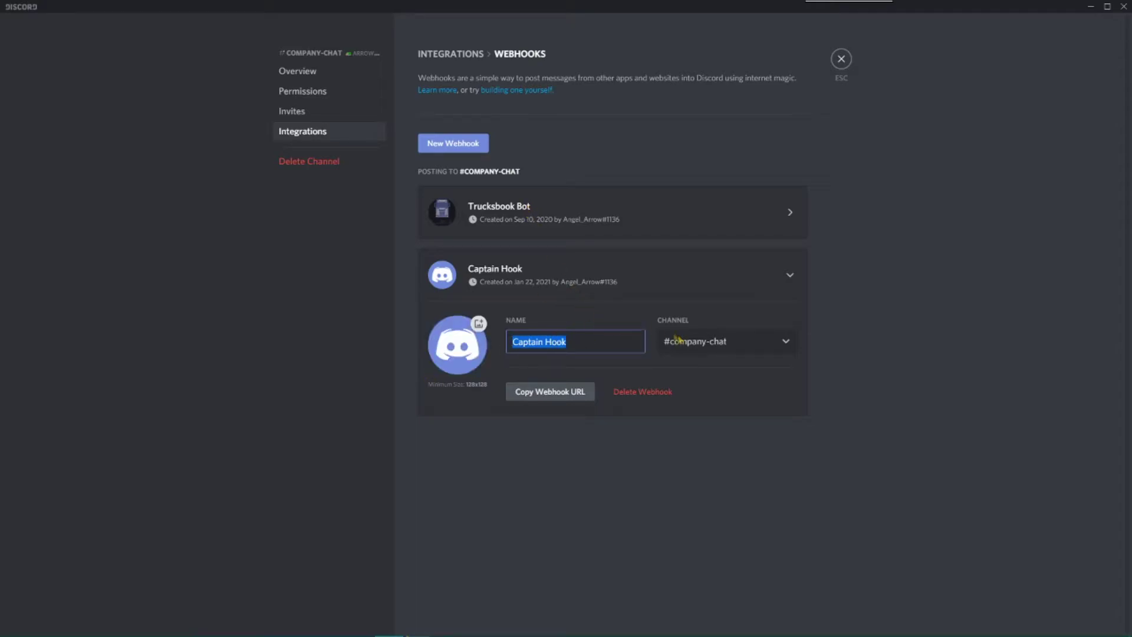
click(751, 351)
click(731, 344)
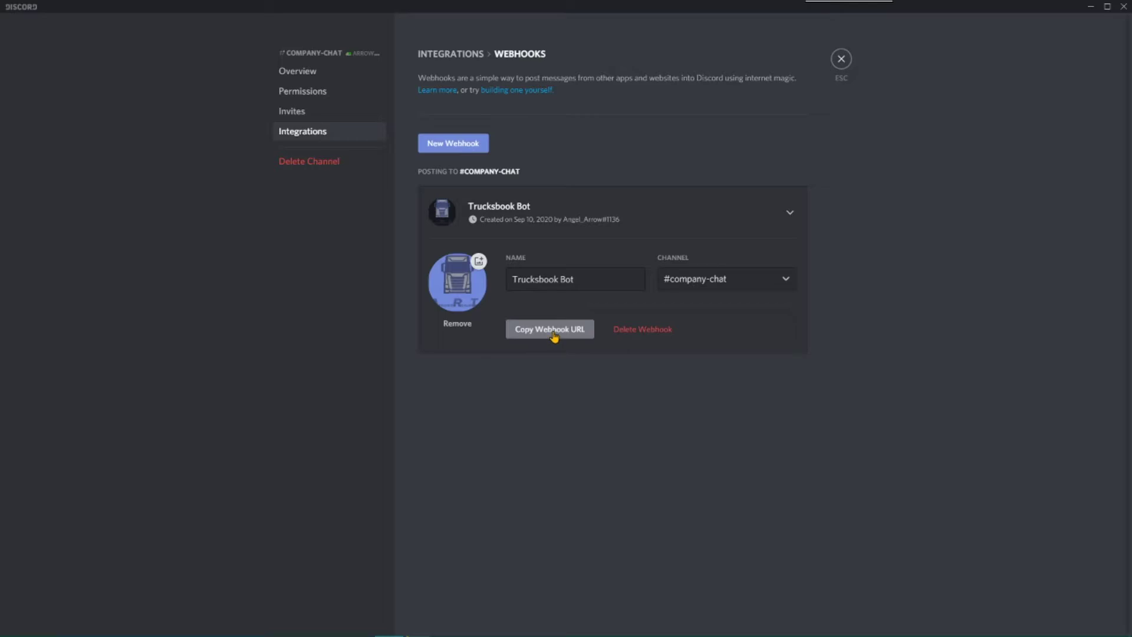
Copy the URL of the Trucksbook Bot webhook and return to the Discord webhook settings in TrucksBook.
click(554, 329)
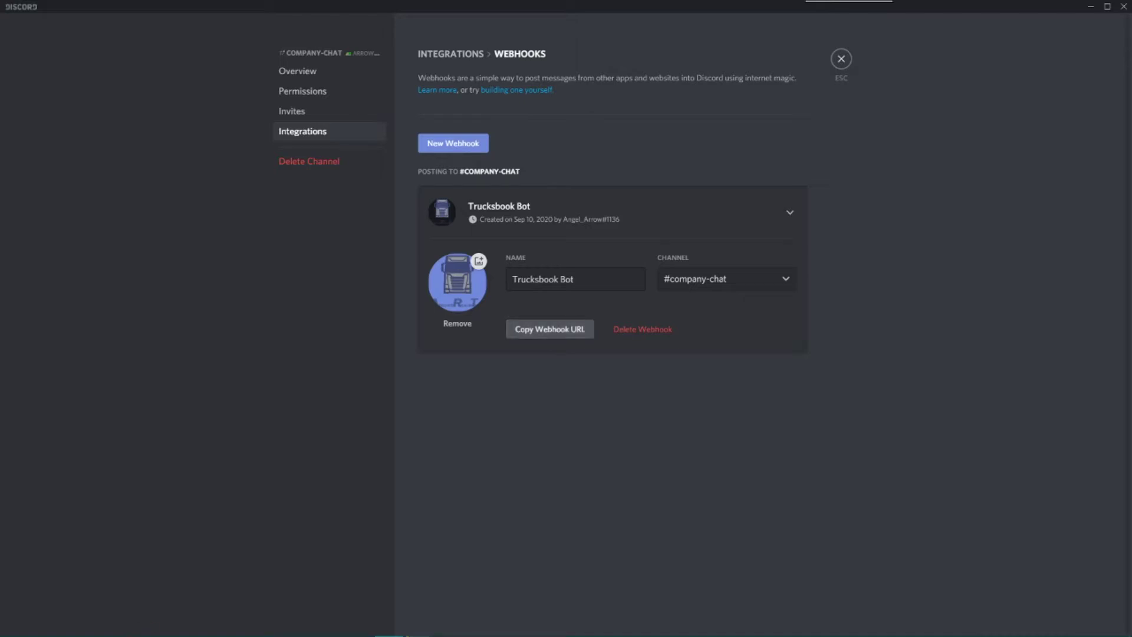
click(129, 627)
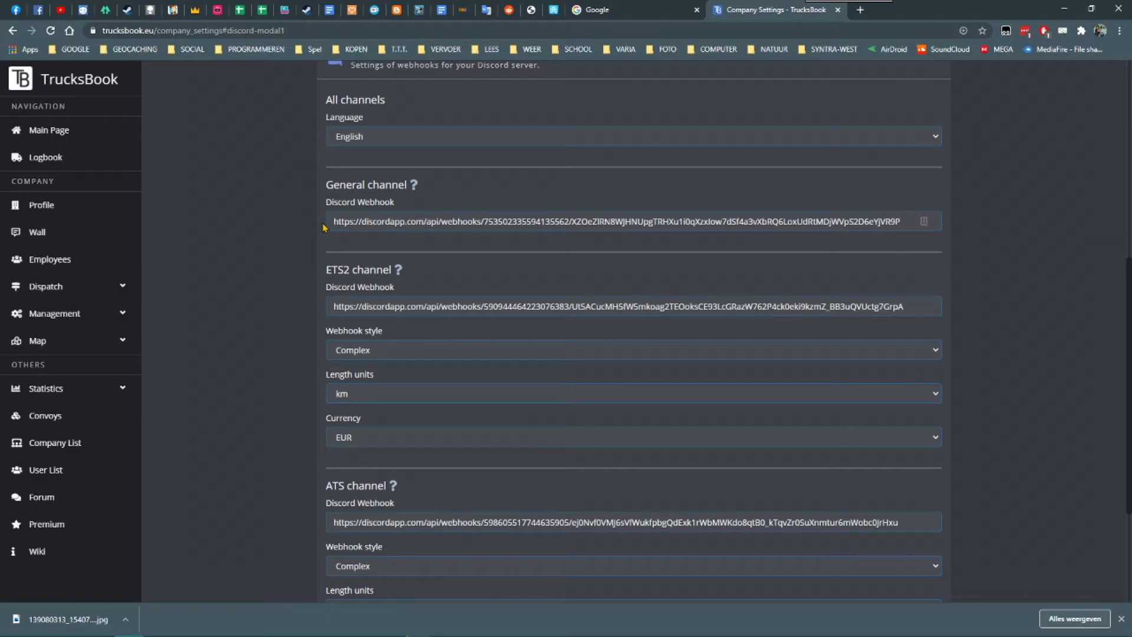
scroll(250, 241, down, 2)
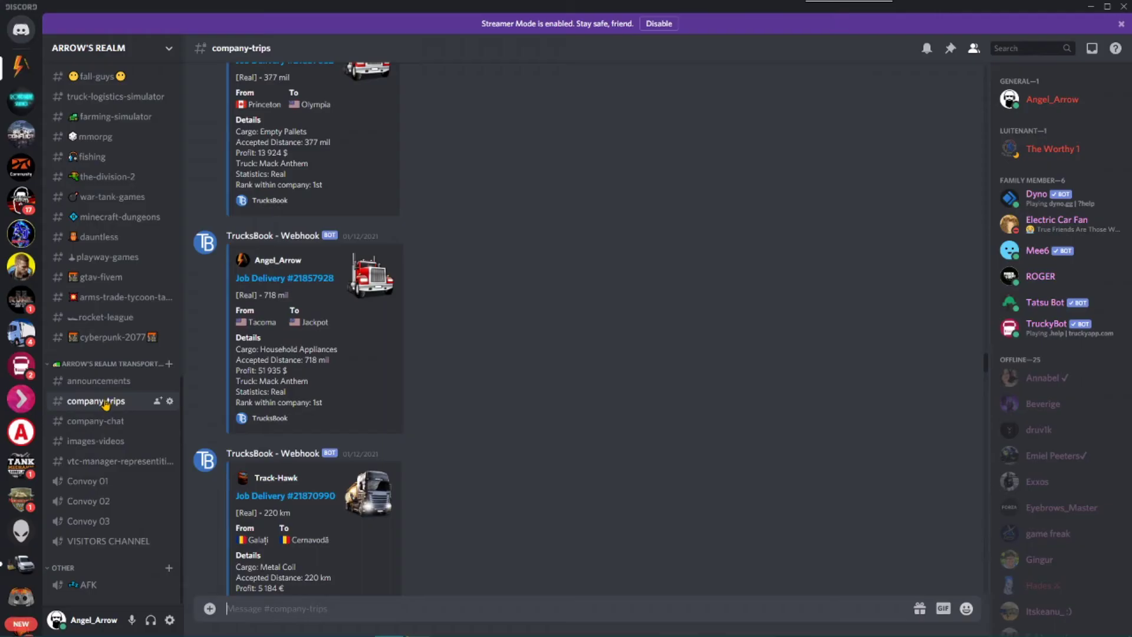
In Discord, open the webhook integrations of the company-trips channel and expand the Trucksbook ETS2 webhook.
right_click(97, 401)
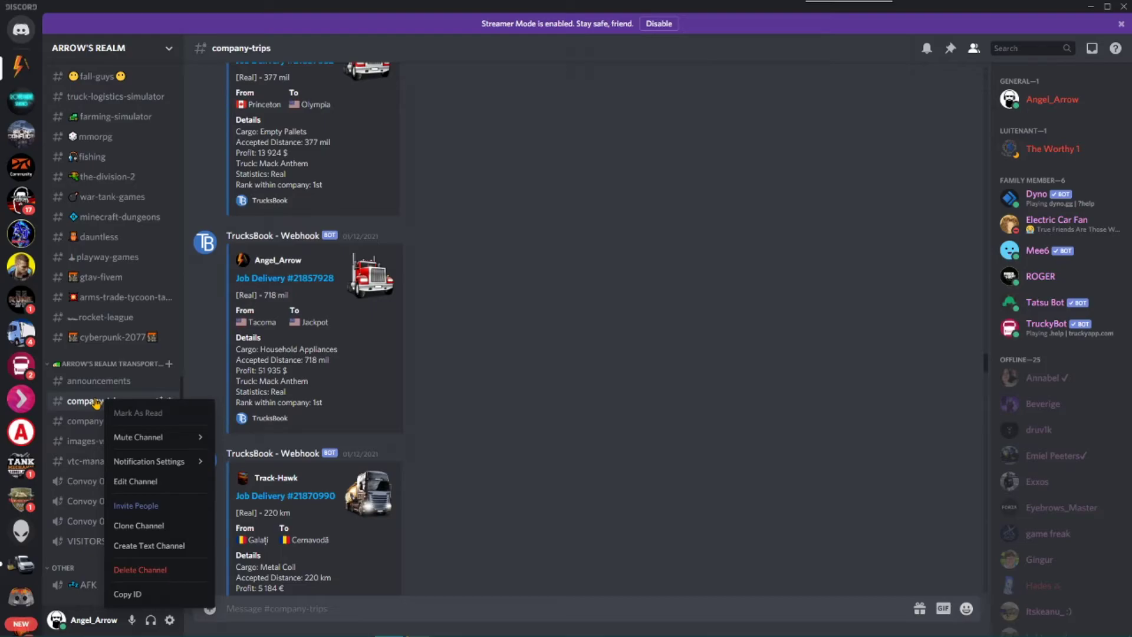
click(158, 482)
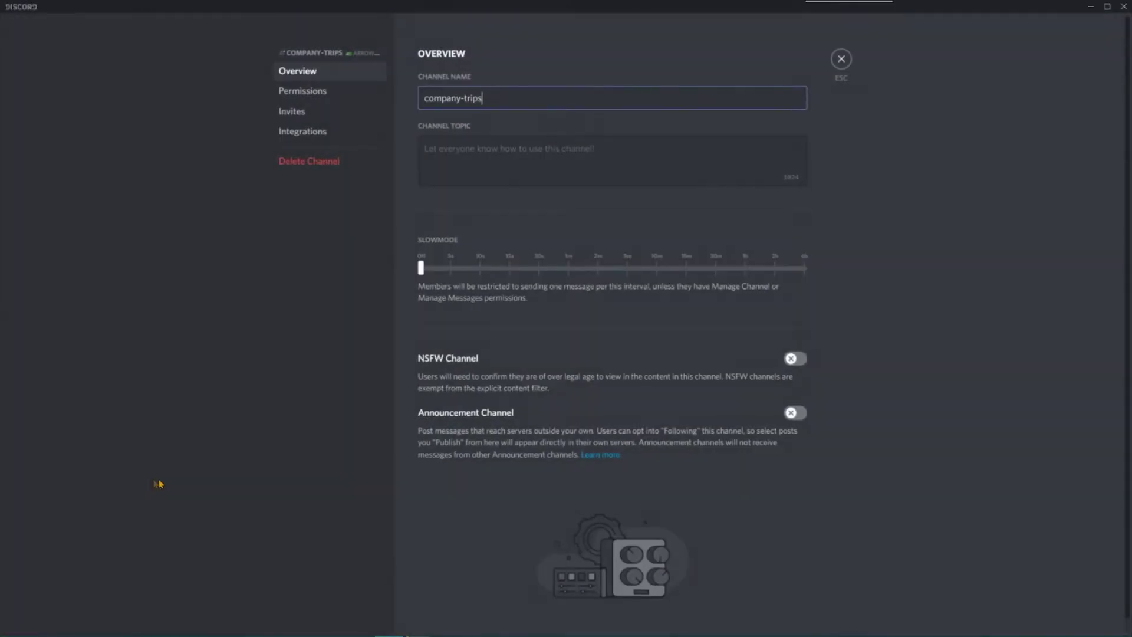
click(319, 133)
click(658, 159)
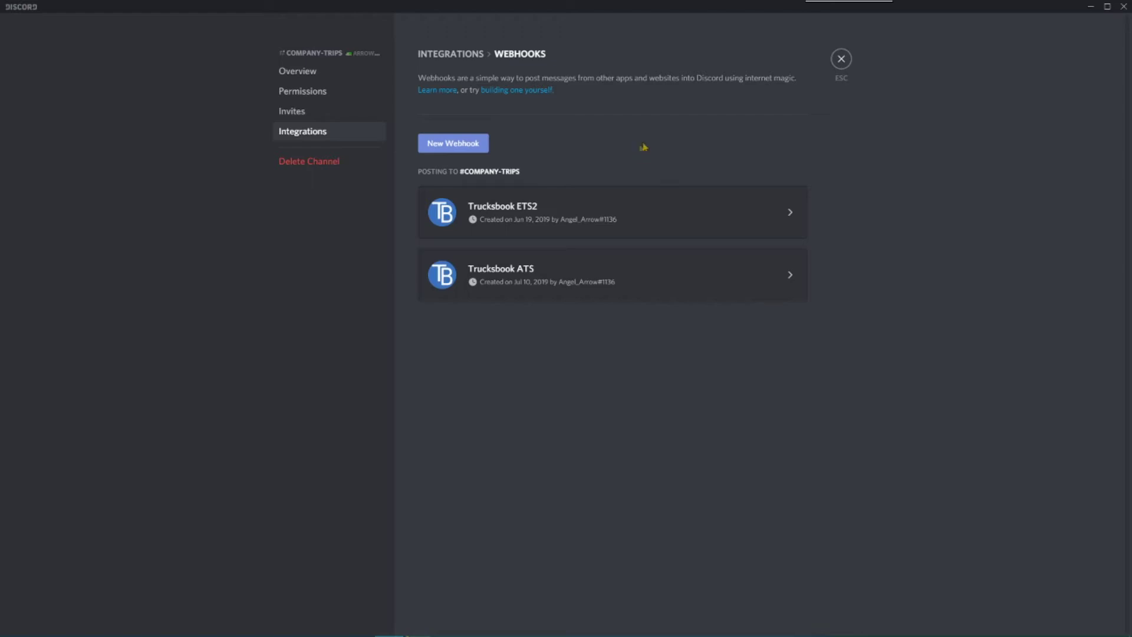
click(759, 218)
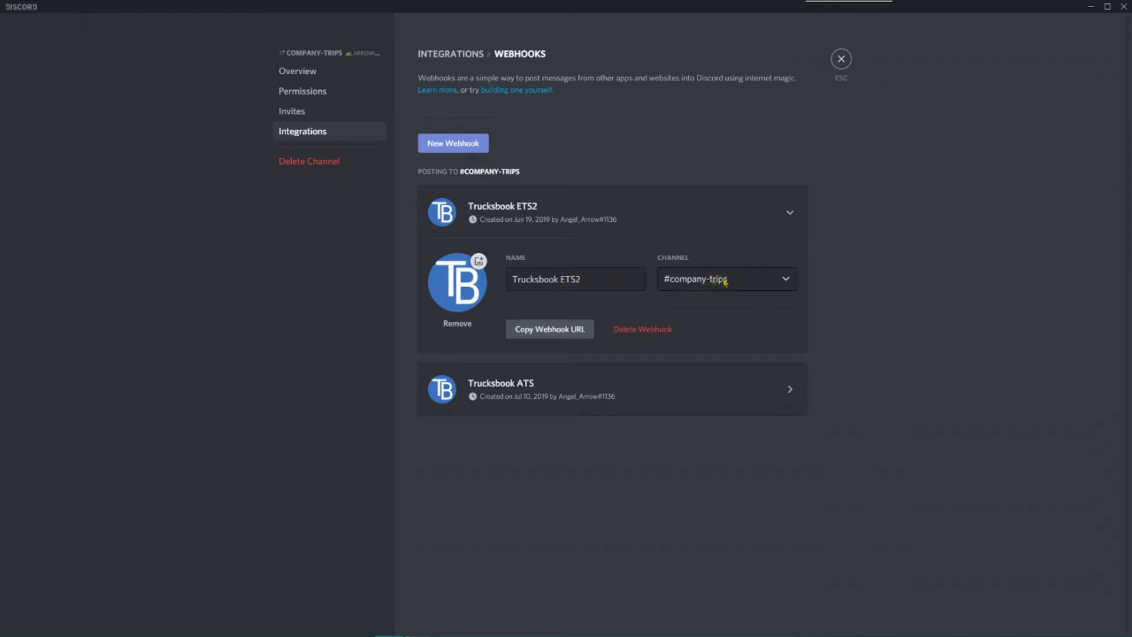
Return to TrucksBook and open the webhook style choices for the ETS2 channel.
click(127, 623)
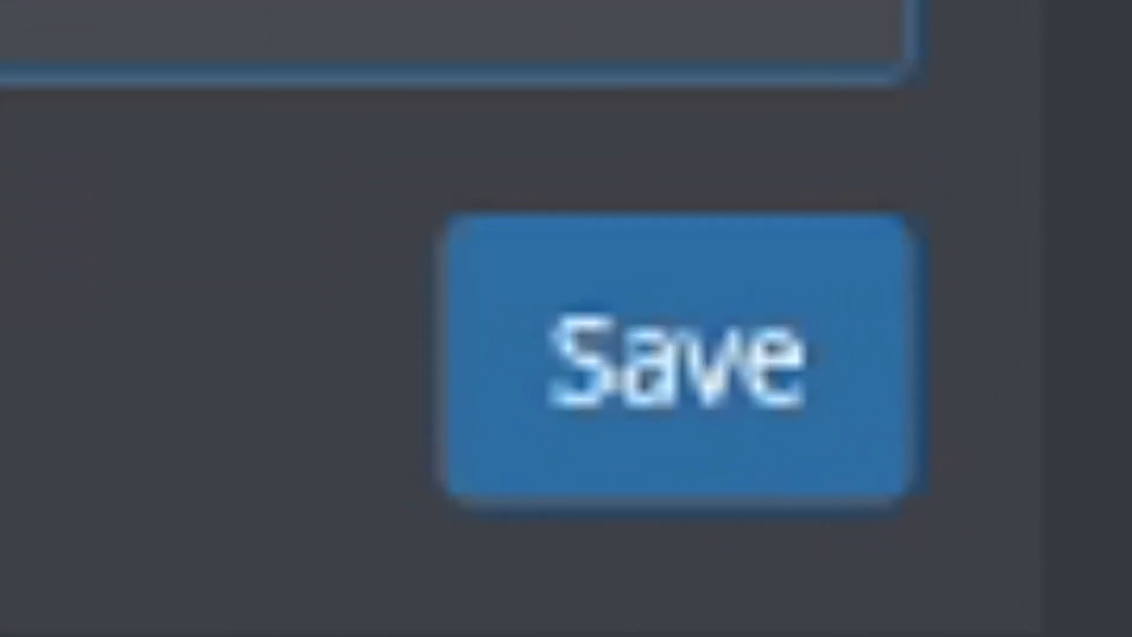
click(377, 233)
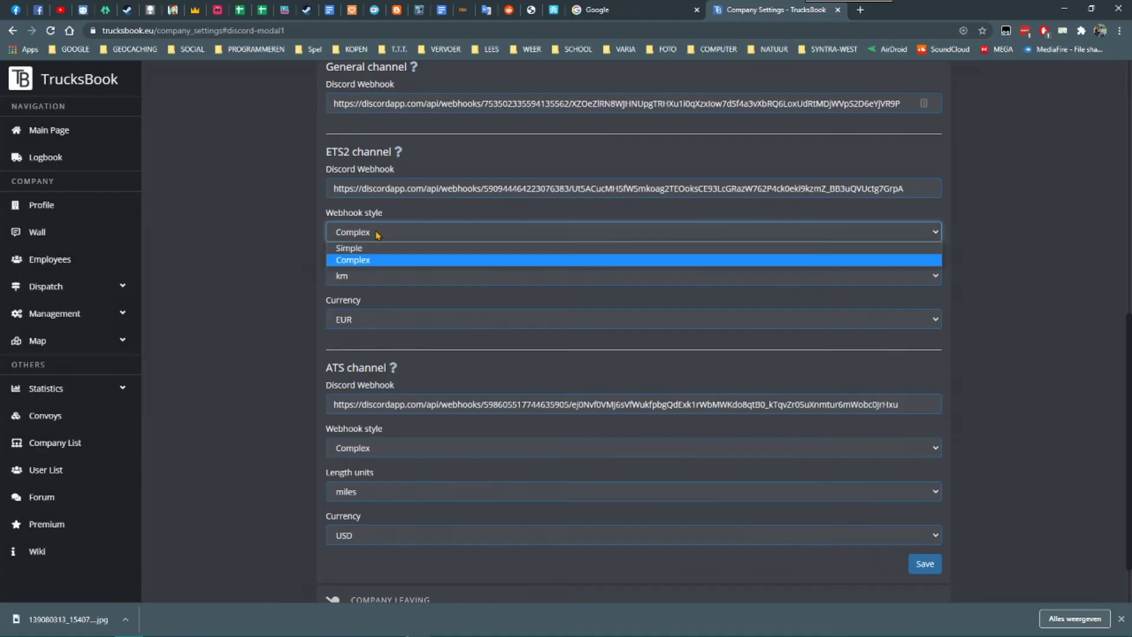